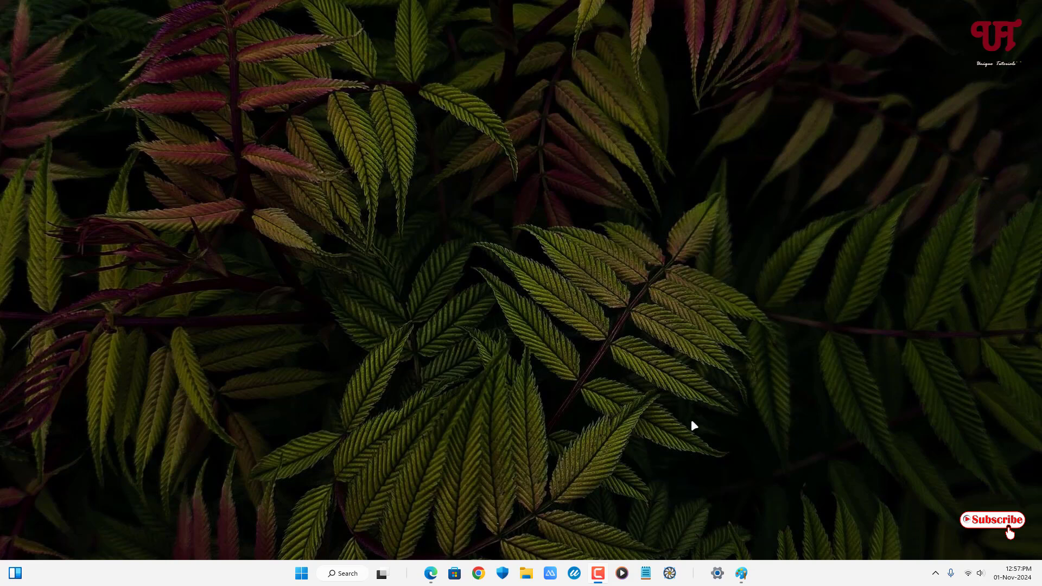
# - Switch between the Edge settings window and Paint, then close Edge settings leaving the blank canvas
pyautogui.click(742, 575)
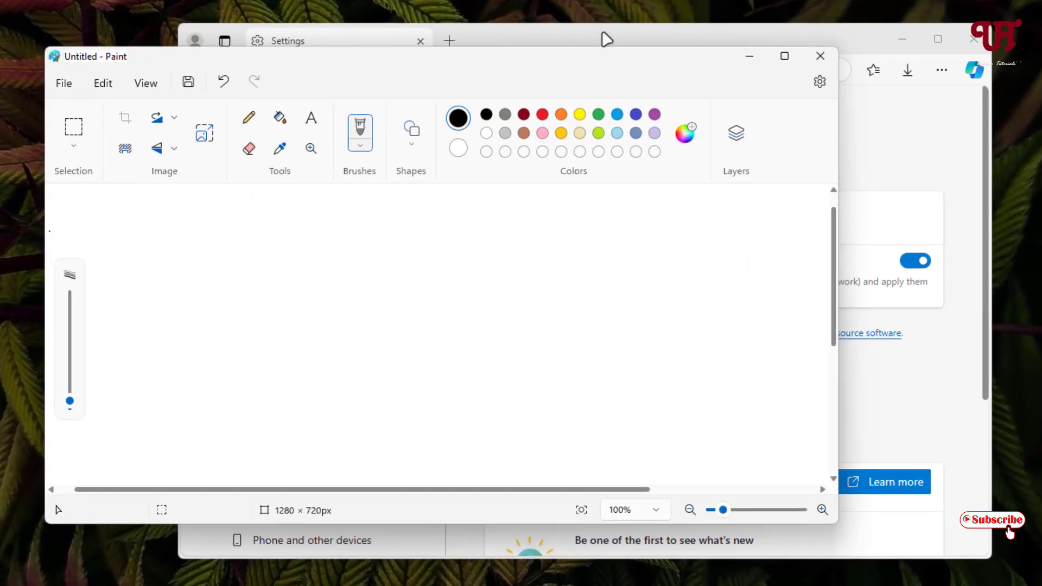
pyautogui.click(607, 45)
pyautogui.click(160, 70)
pyautogui.click(590, 34)
pyautogui.click(155, 69)
pyautogui.click(977, 38)
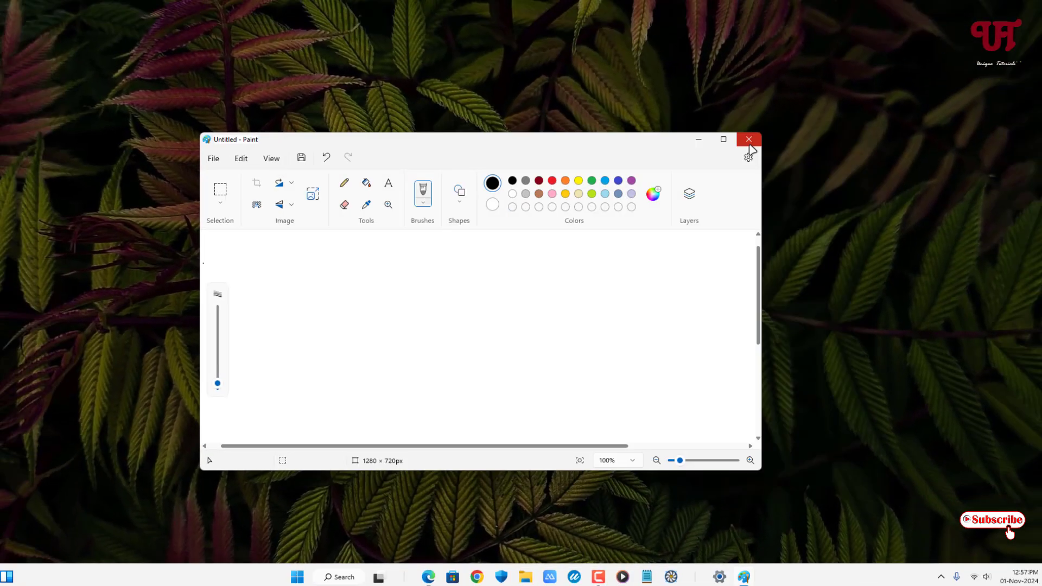
# - In Personalization > Colors, enable 'Show accent color on title bars and window borders', then close Settings
pyautogui.click(749, 140)
pyautogui.click(717, 574)
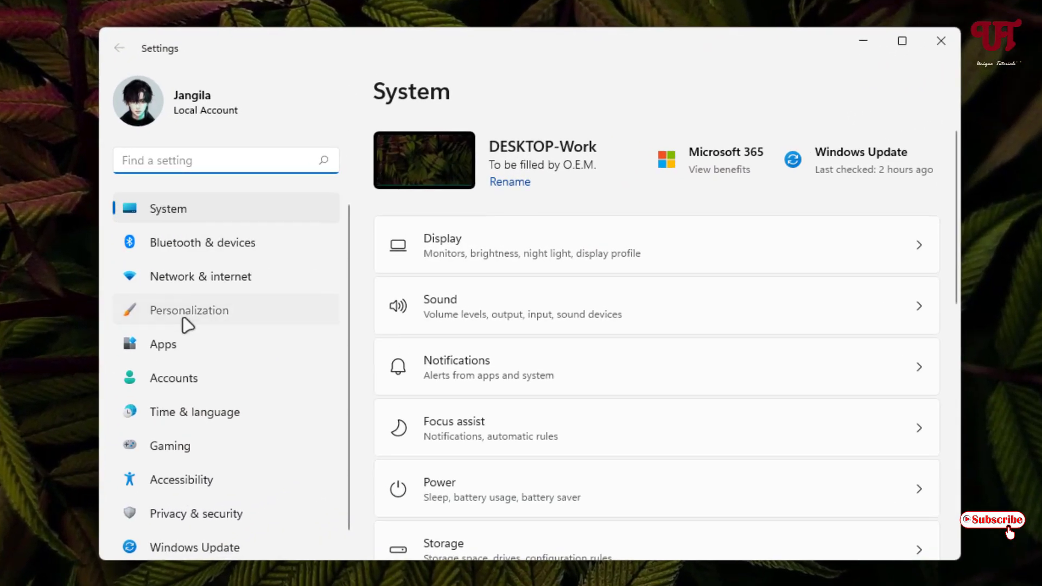
pyautogui.click(189, 310)
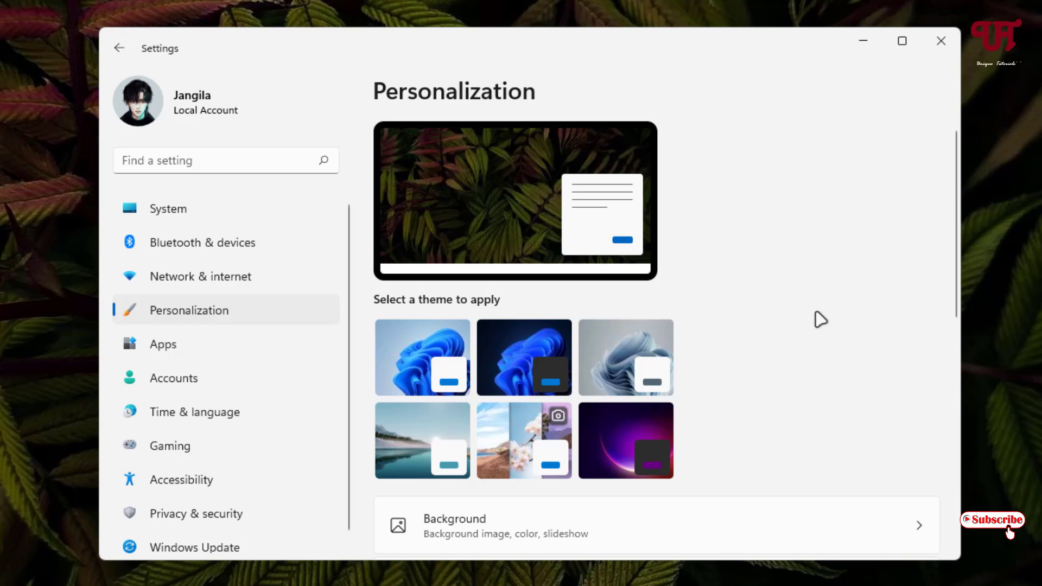
pyautogui.scroll(-3, 822, 321)
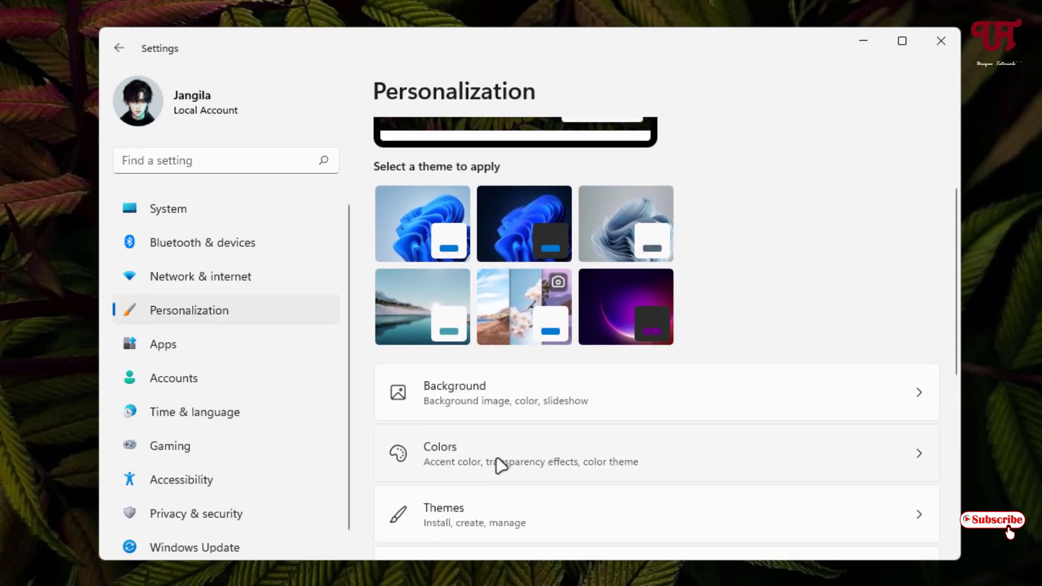
pyautogui.click(498, 464)
pyautogui.scroll(-5, 839, 358)
pyautogui.scroll(-5, 838, 358)
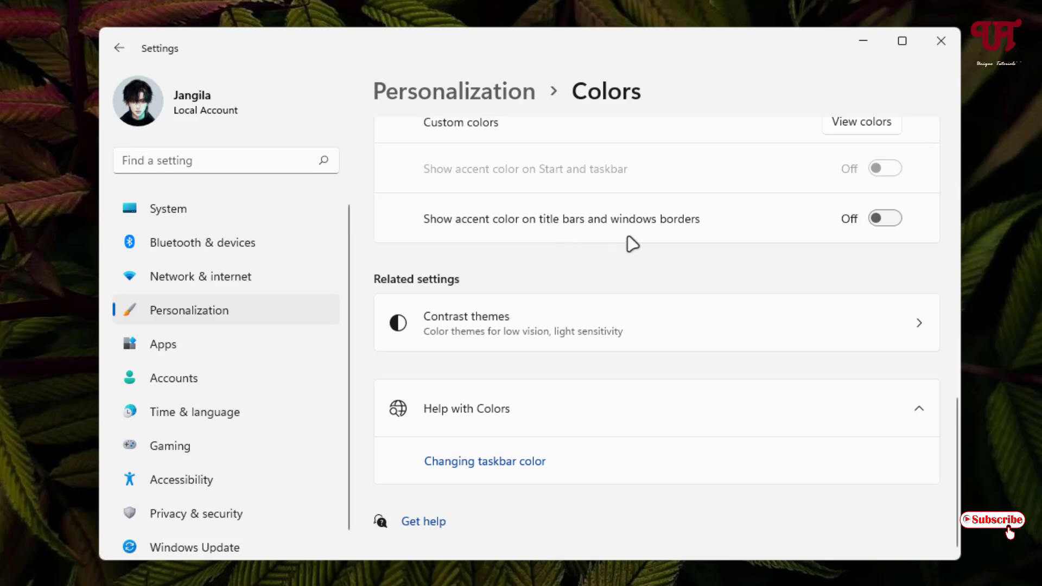
pyautogui.click(885, 218)
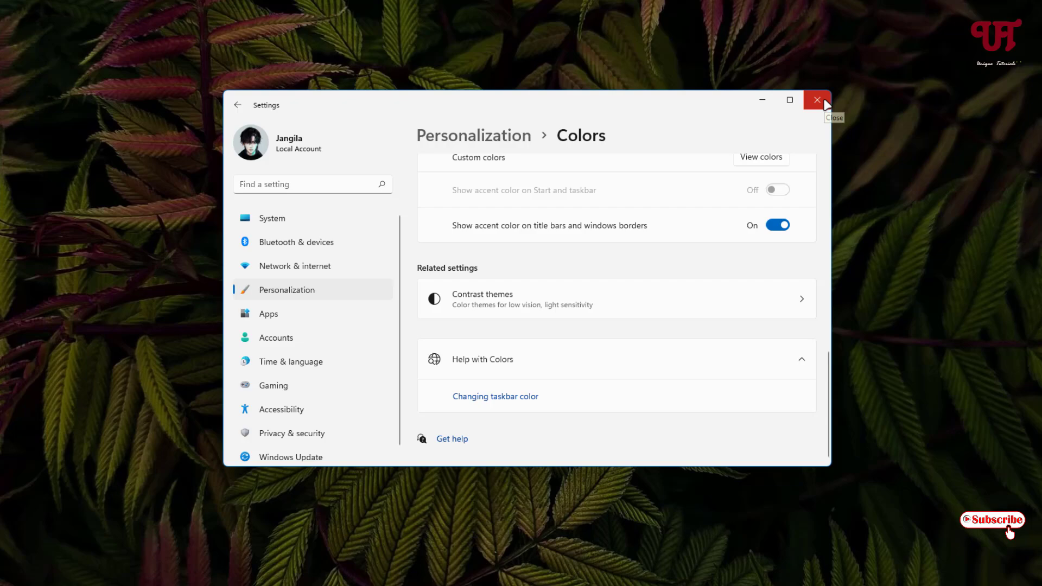
pyautogui.click(818, 100)
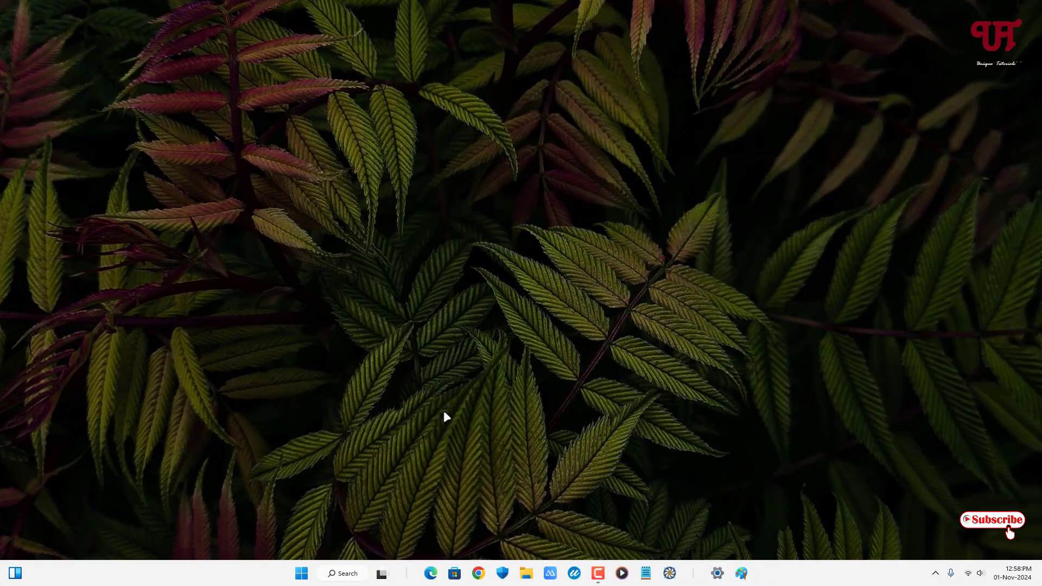
# - Launch Registry Editor via the Run dialog with regedit
pyautogui.press('super+r')
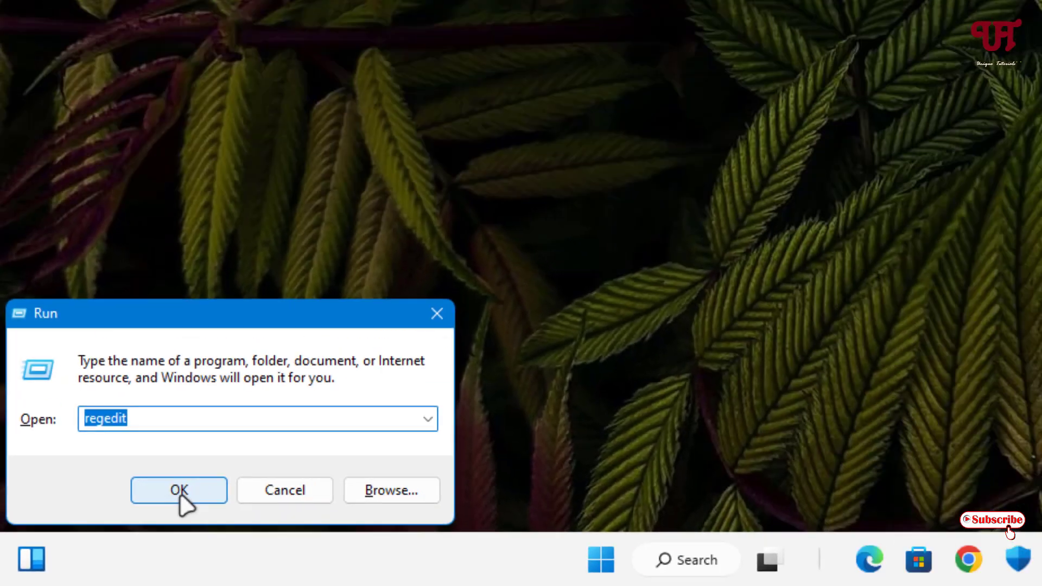
pyautogui.click(332, 409)
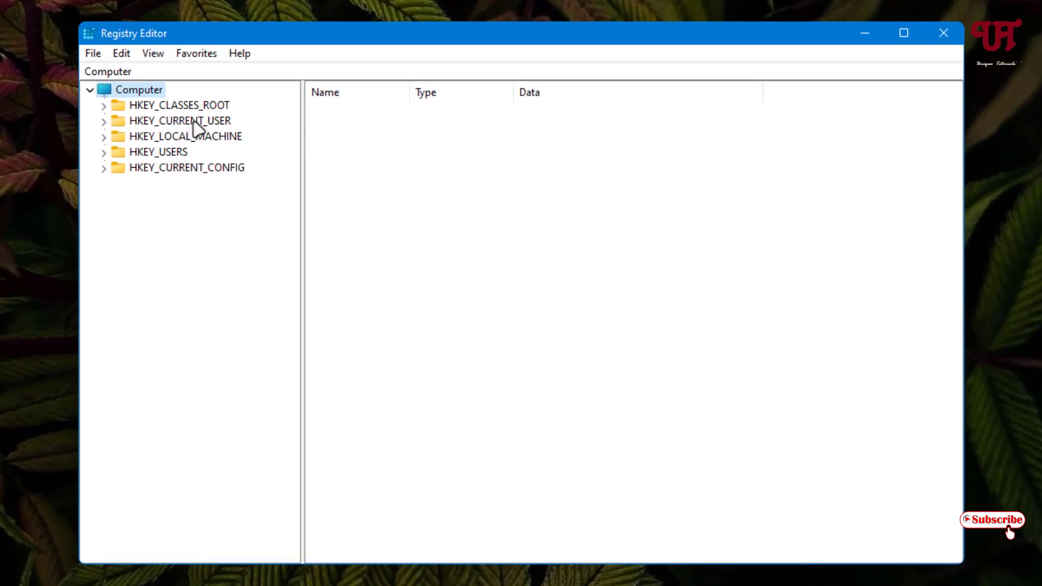
# - Expand HKEY_CURRENT_USER\Software\Microsoft\Windows and select the DWM key to list its values
pyautogui.click(188, 122)
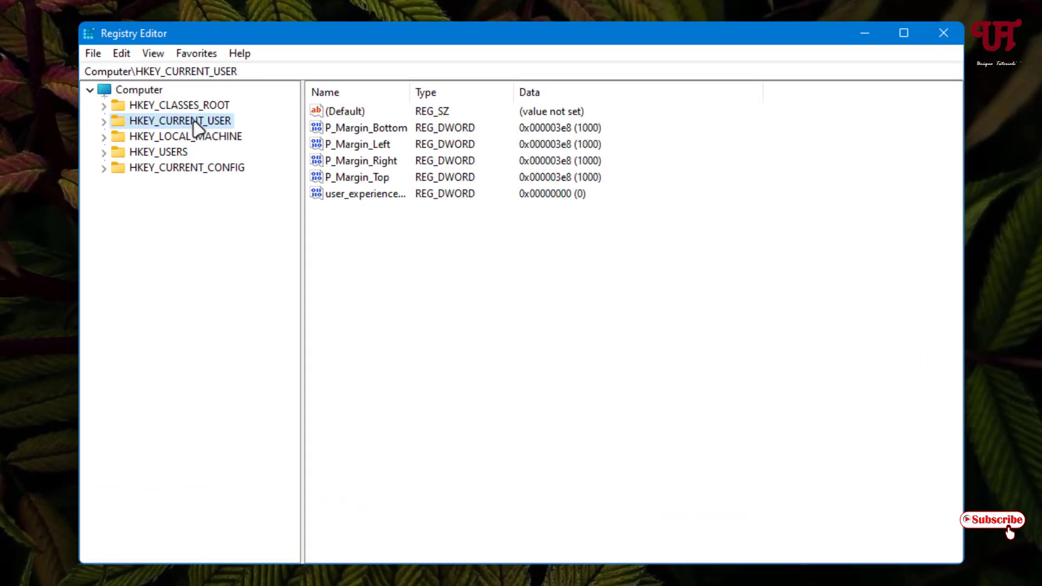
pyautogui.click(104, 120)
pyautogui.click(163, 277)
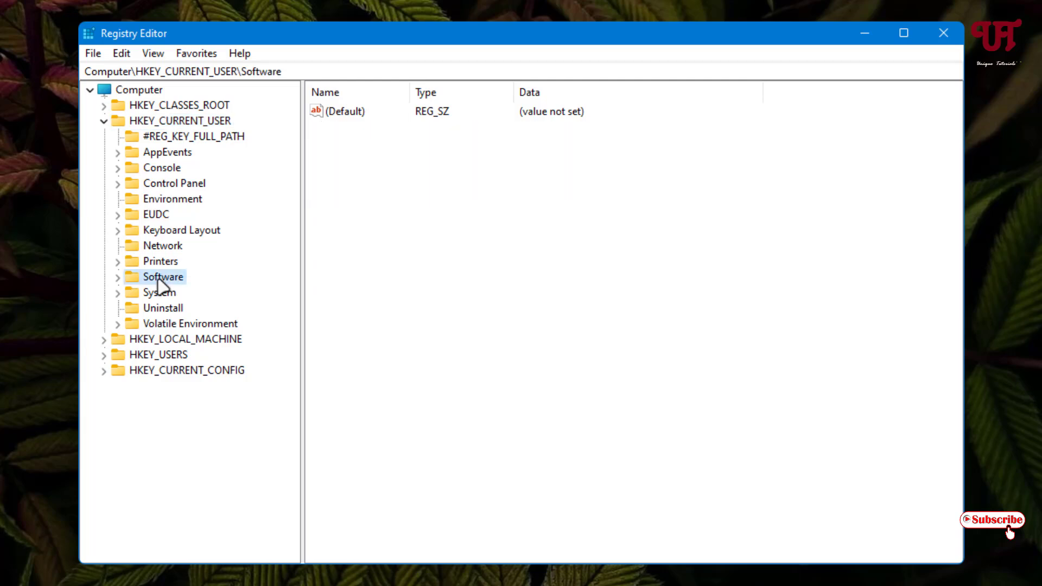
pyautogui.click(118, 277)
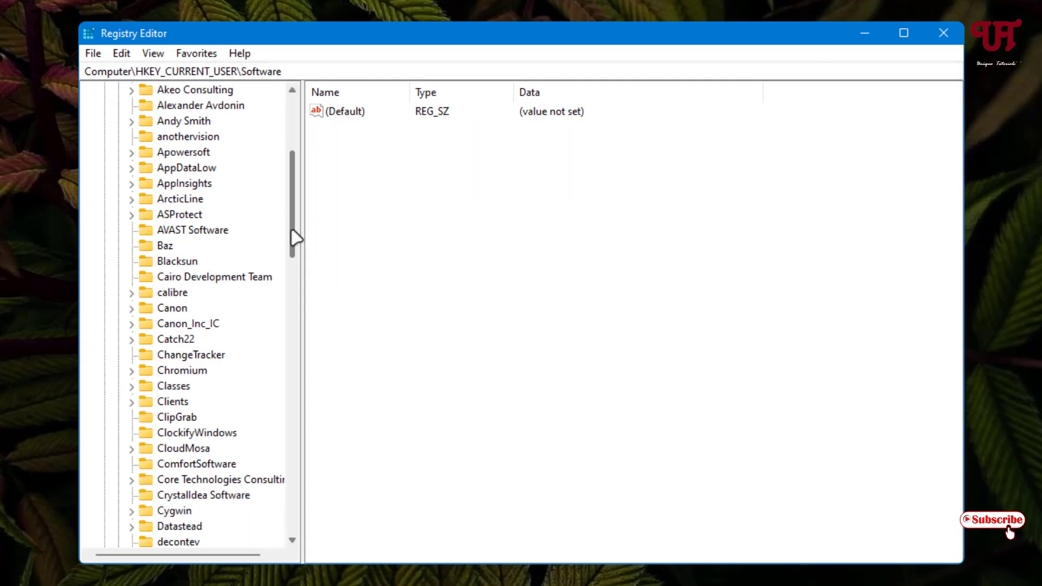
pyautogui.scroll(-10, 187, 244)
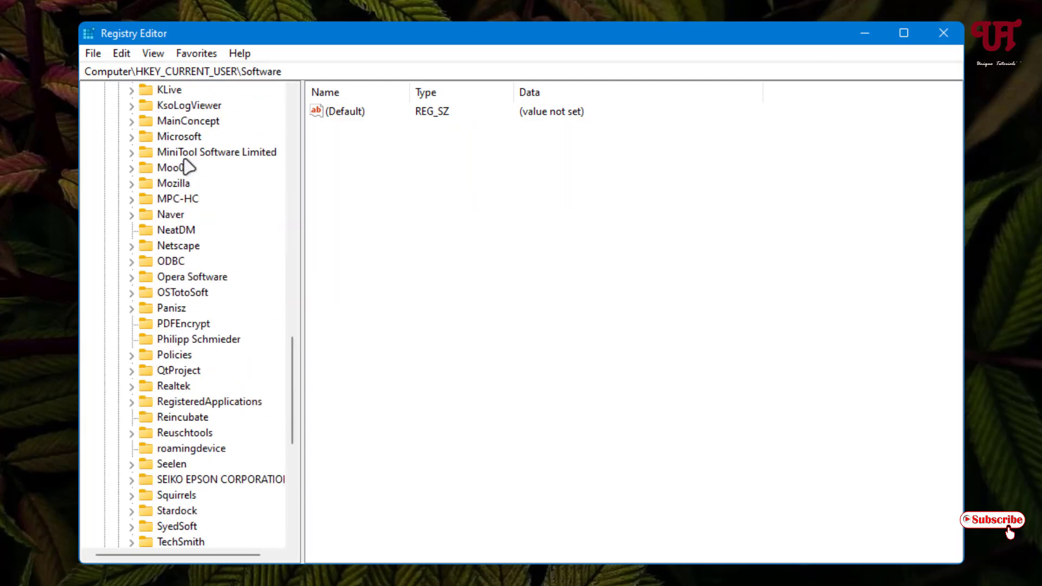
pyautogui.click(178, 138)
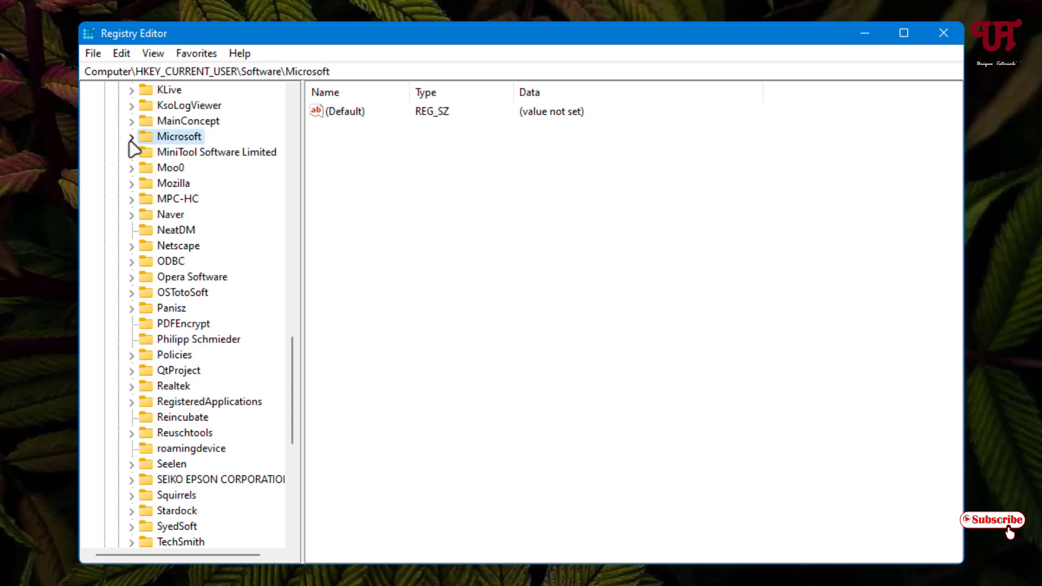
pyautogui.click(132, 137)
pyautogui.scroll(-10, 245, 325)
pyautogui.scroll(-10, 261, 367)
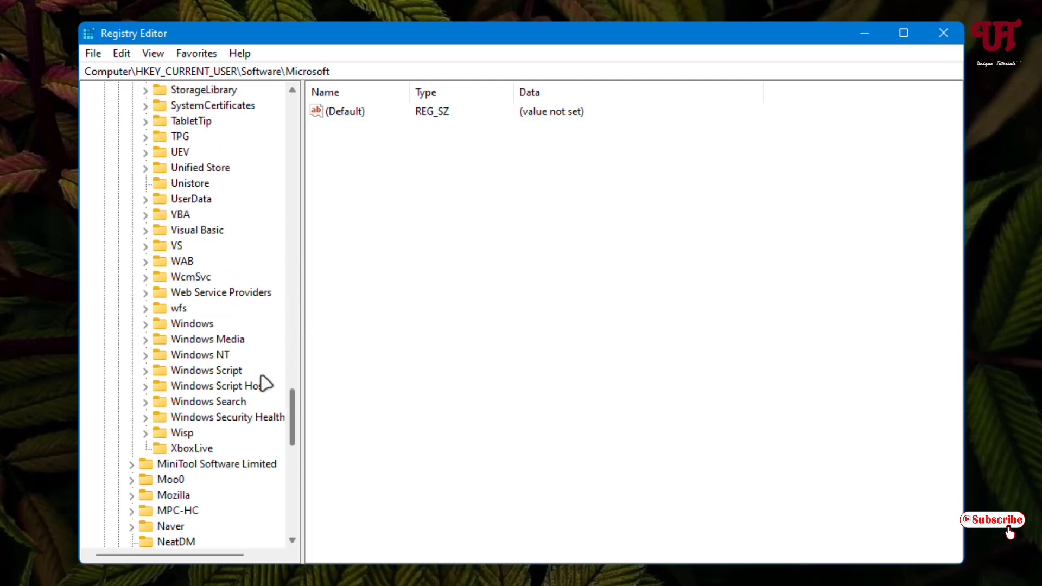
pyautogui.click(199, 324)
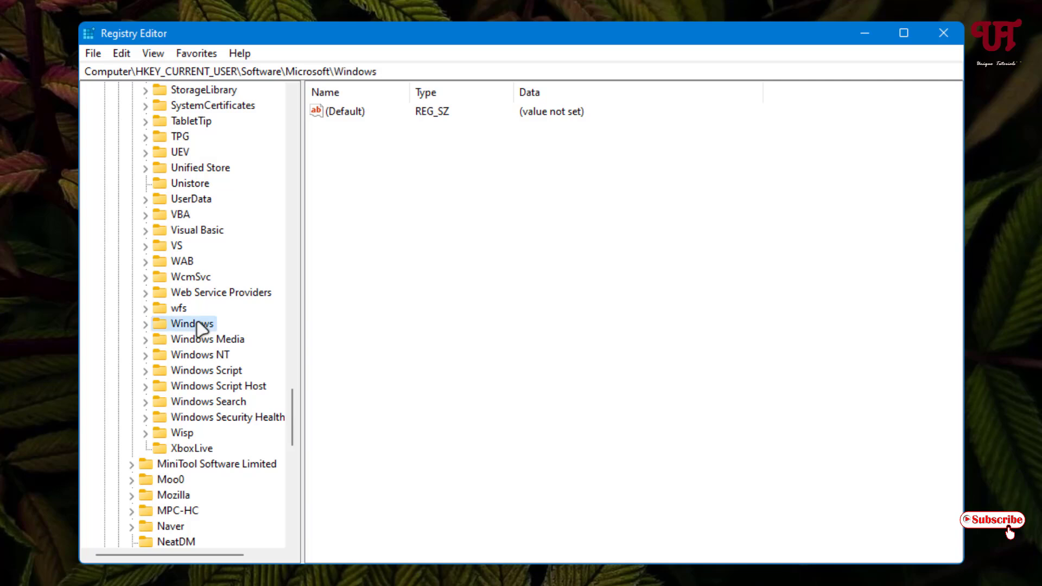
pyautogui.click(145, 324)
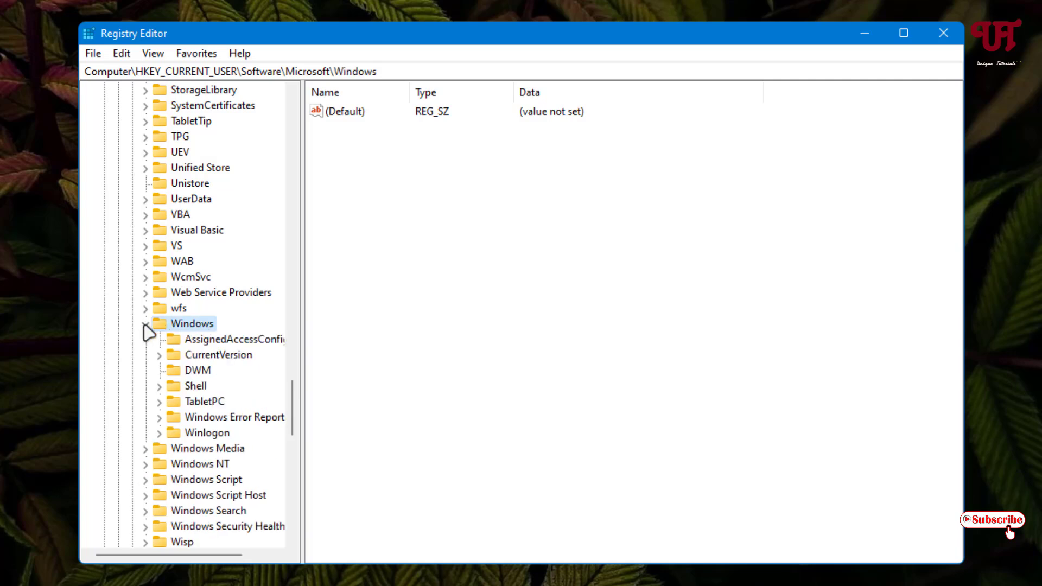
pyautogui.click(198, 370)
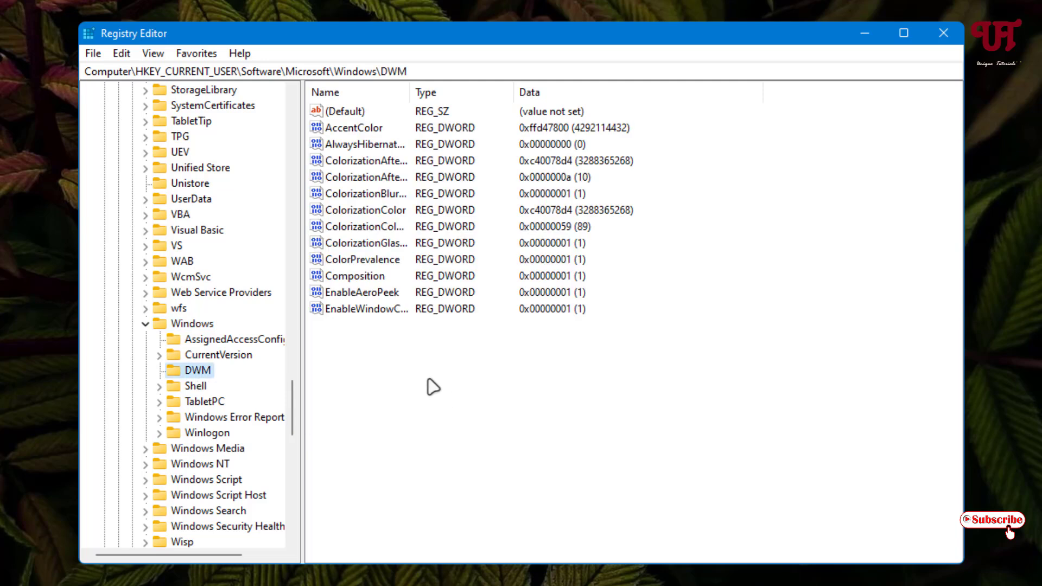
# - Create a DWORD (32-bit) value named AccentColorInactive in DWM and open its edit dialog
pyautogui.rightClick(432, 386)
pyautogui.moveTo(476, 391)
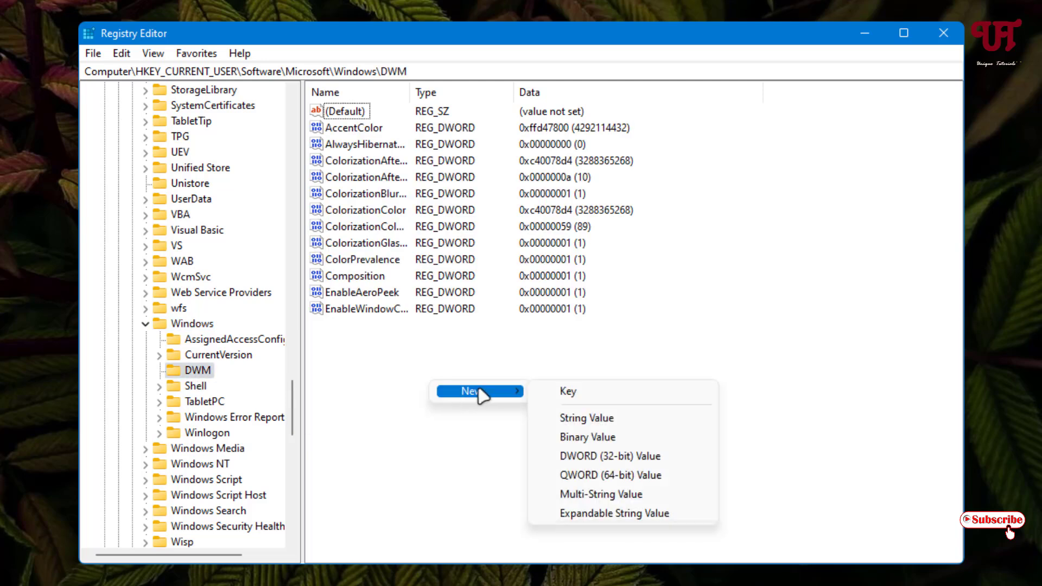
pyautogui.click(655, 463)
pyautogui.write('AccentColorInactive')
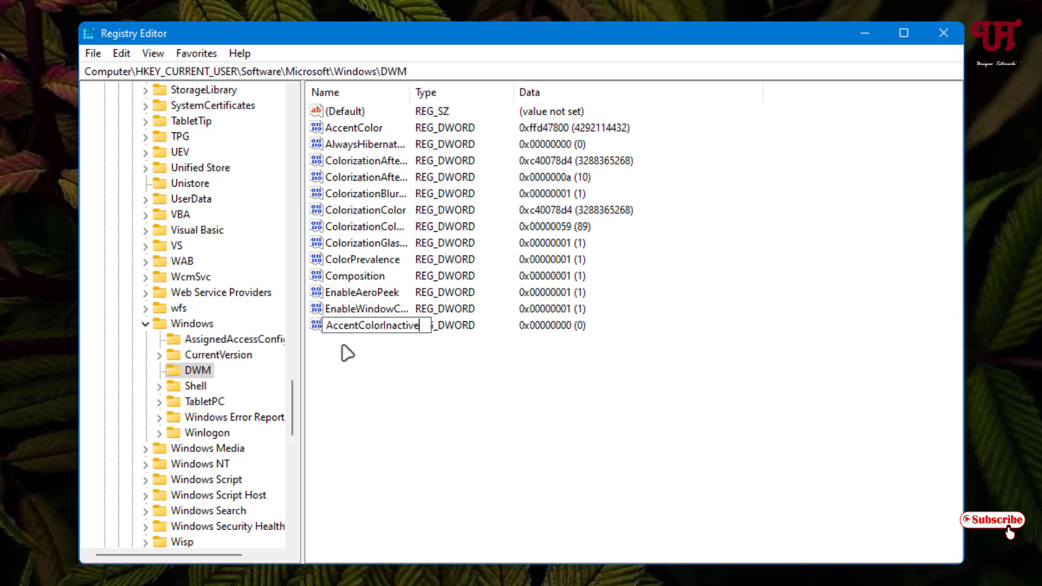
pyautogui.press('Return')
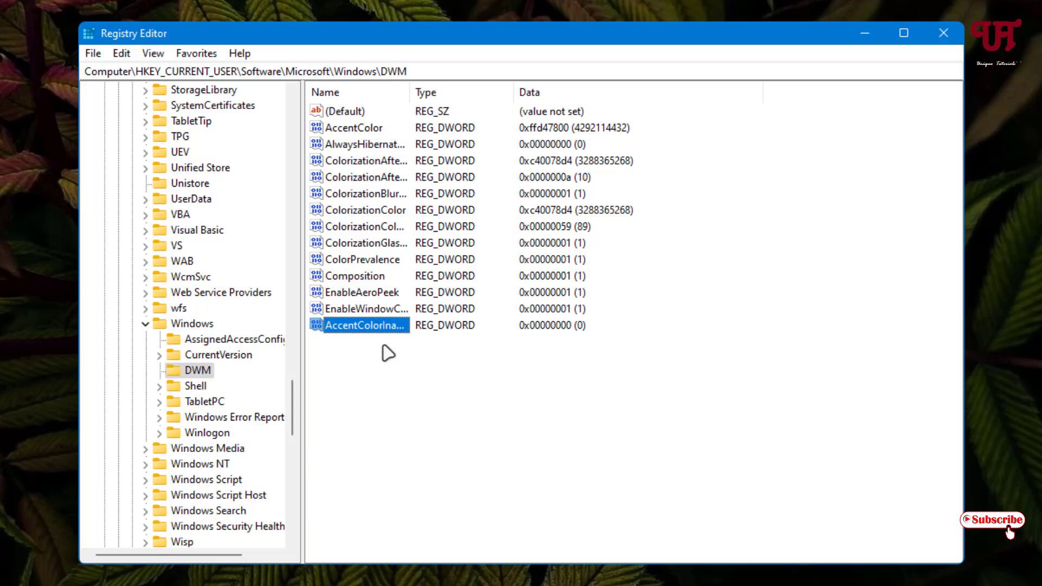
pyautogui.doubleClick(371, 325)
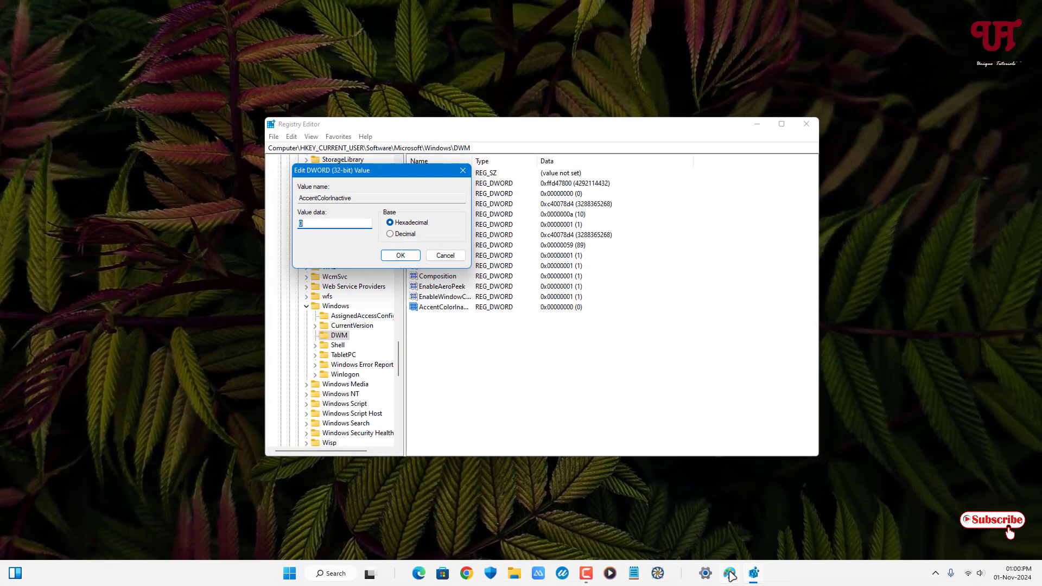
# - In Paint's Edit Colors, pick the light green swatch and select its hex code 75FA61
pyautogui.click(731, 575)
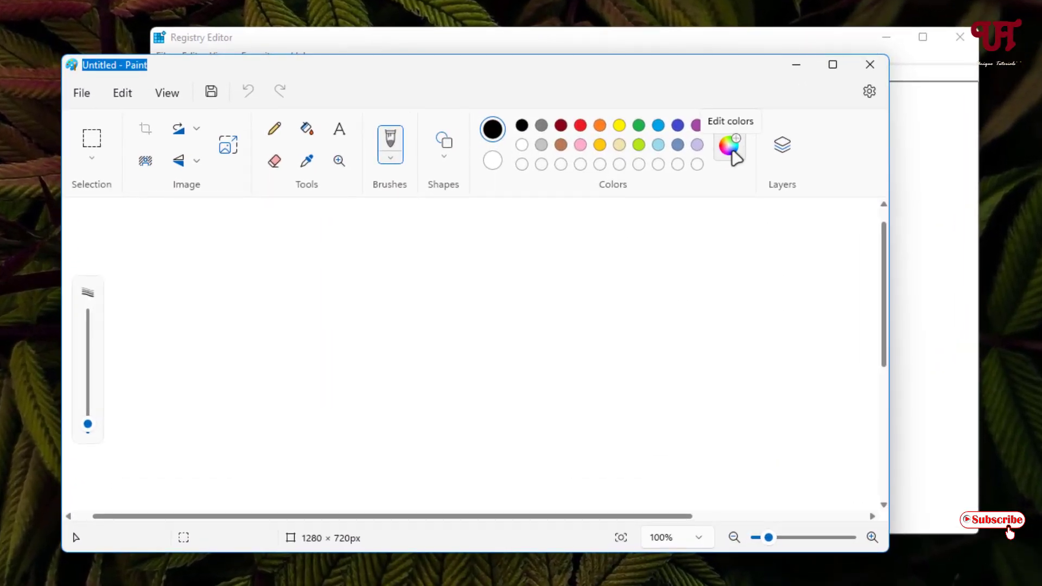
pyautogui.click(731, 146)
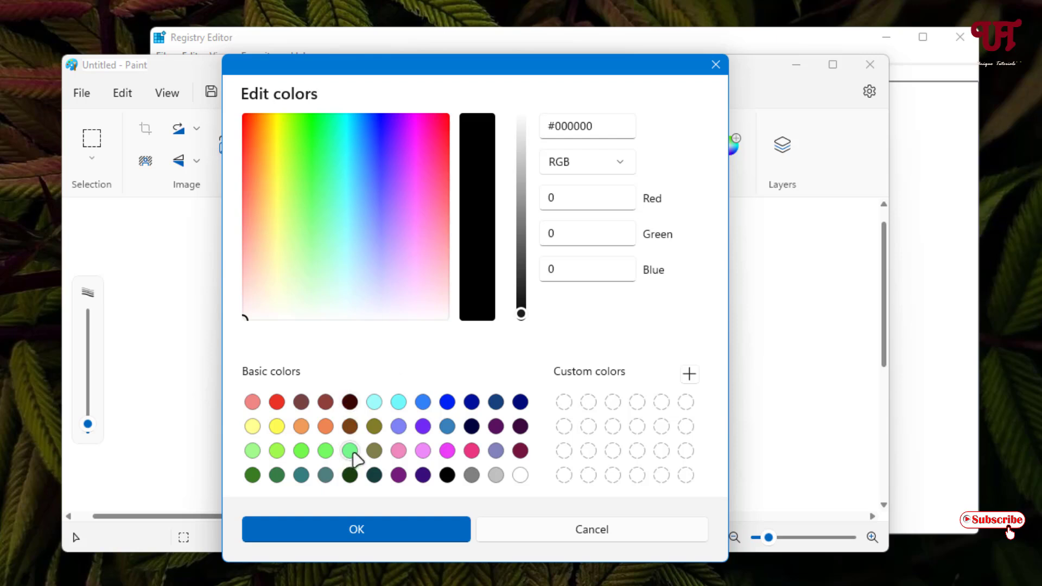
pyautogui.click(326, 449)
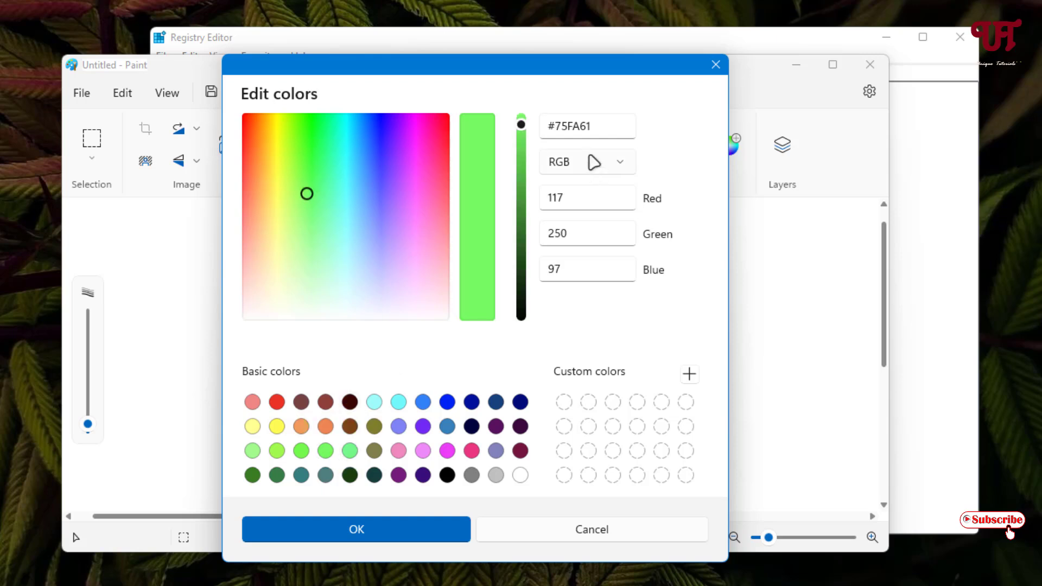
pyautogui.click(604, 126)
pyautogui.moveTo(605, 127); pyautogui.dragTo(558, 128)
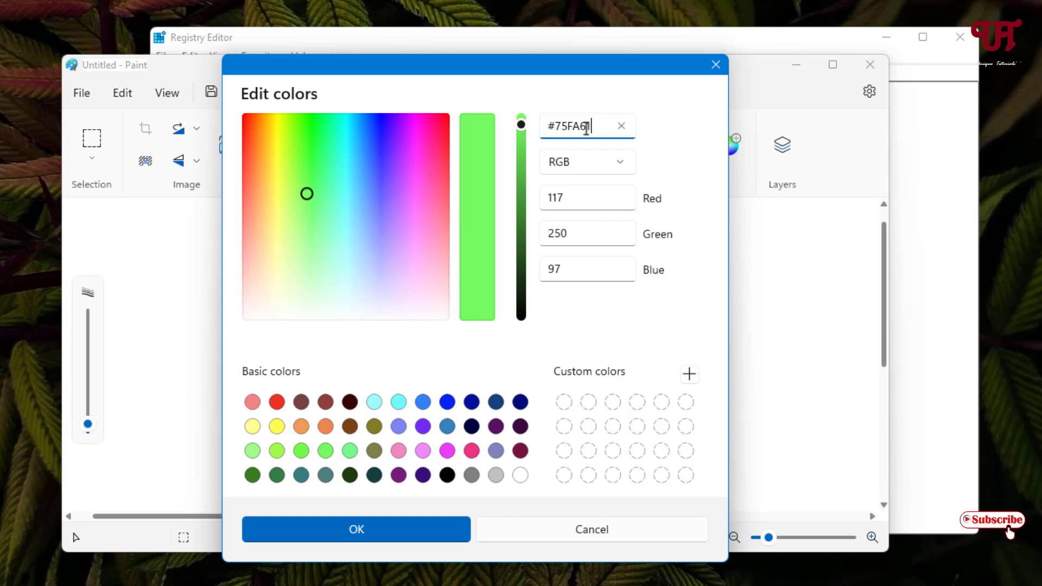
# - Copy 75FA61, paste it as AccentColorInactive's value data, confirm, and close Registry Editor
pyautogui.rightClick(557, 128)
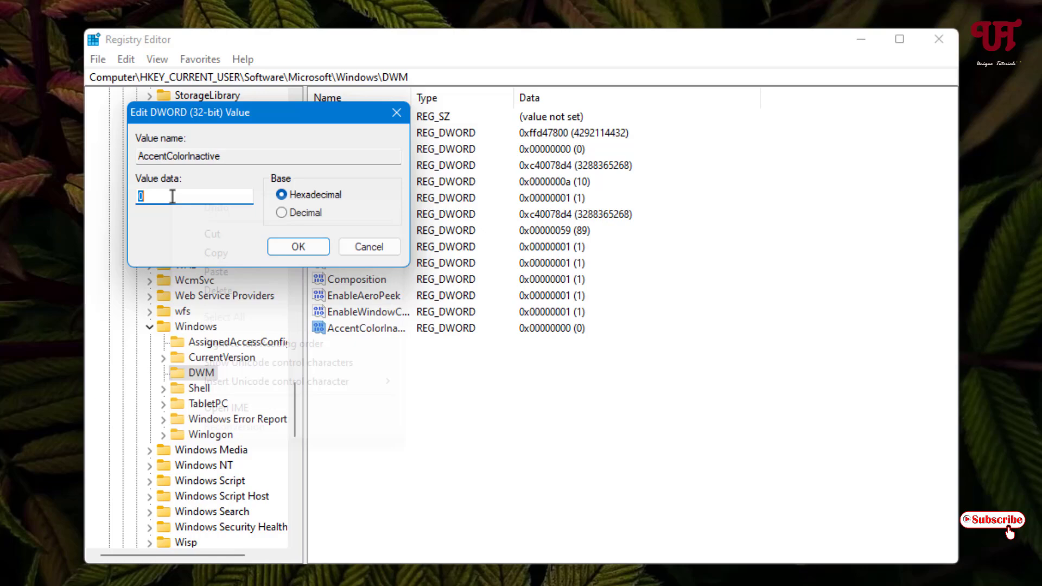
pyautogui.write('75FA61')
pyautogui.click(298, 247)
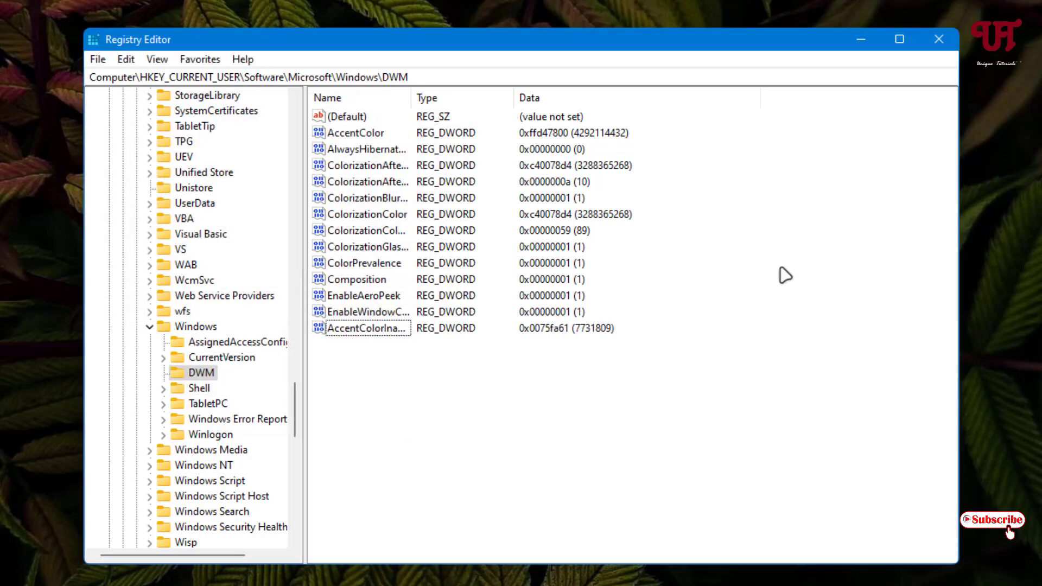
pyautogui.click(938, 40)
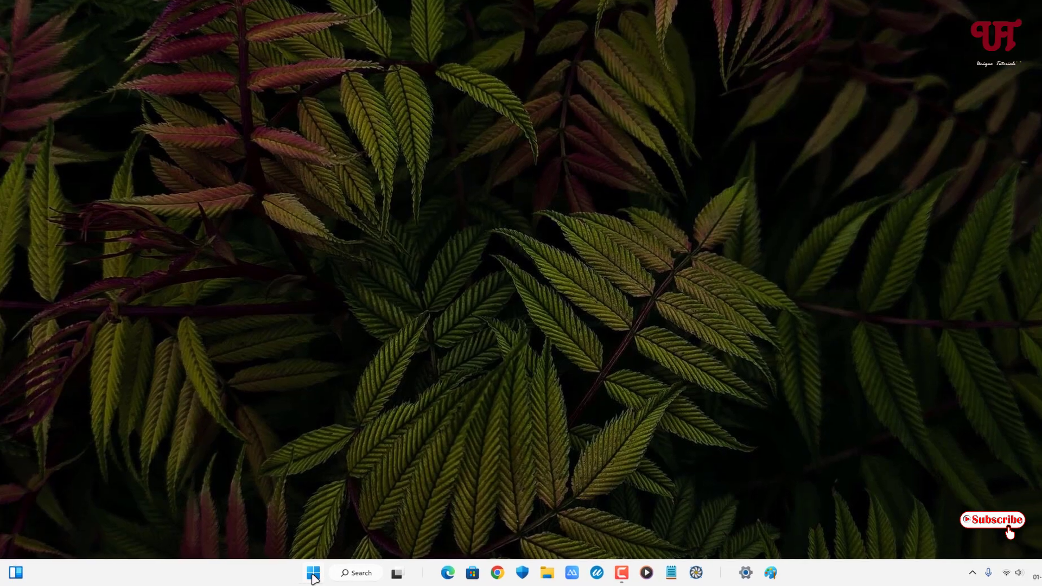
# - Open the Start button's power and sign-out options to restart the session
pyautogui.rightClick(301, 573)
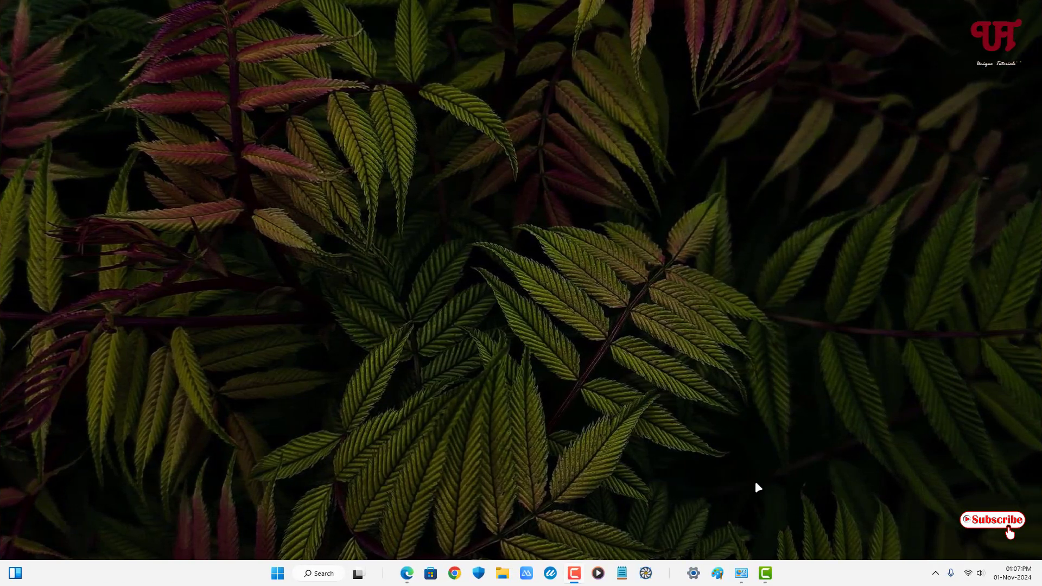
# - Open Control Panel, make Edge inactive behind it to see its light green title bar, then close Control Panel
pyautogui.click(743, 573)
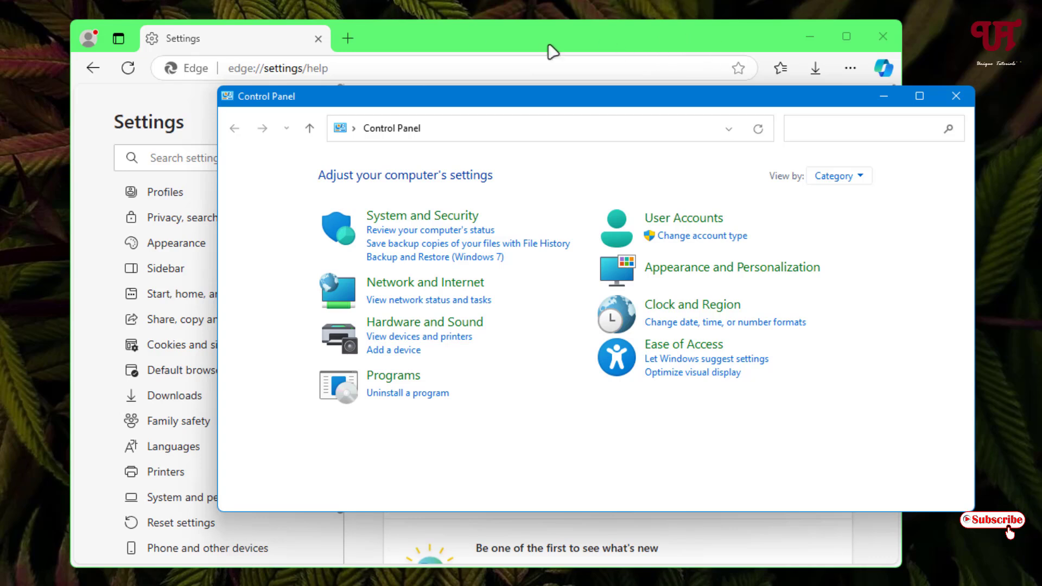
pyautogui.click(506, 29)
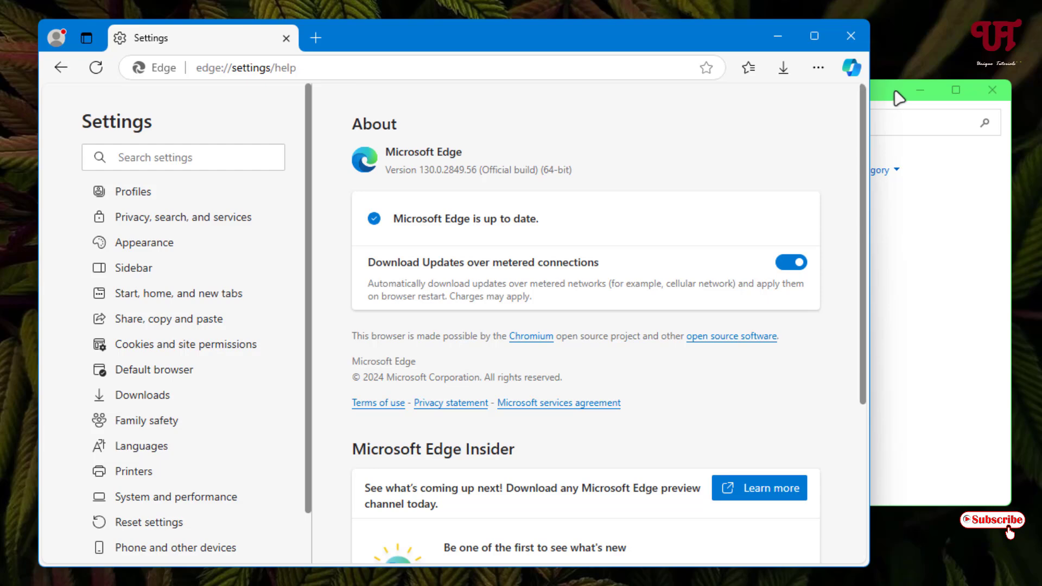
pyautogui.click(899, 98)
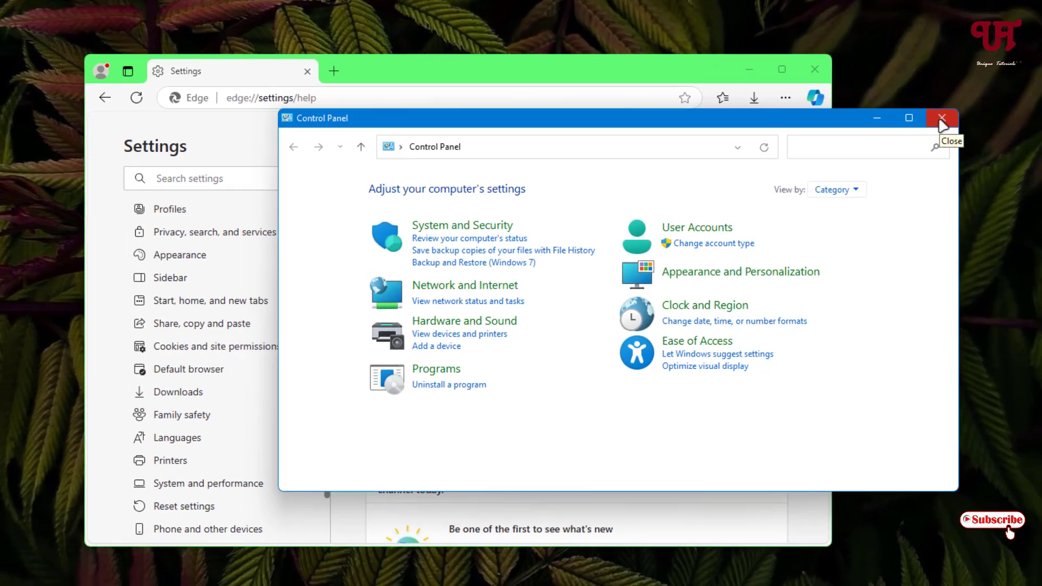
pyautogui.click(943, 122)
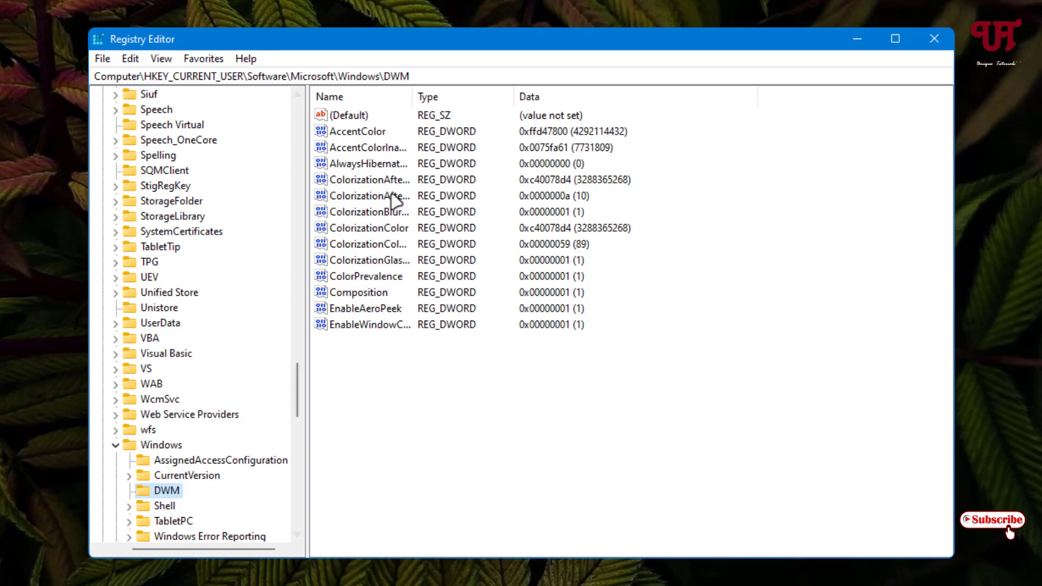
# - Delete the AccentColorInactive value from DWM, confirm, and close Registry Editor
pyautogui.rightClick(345, 152)
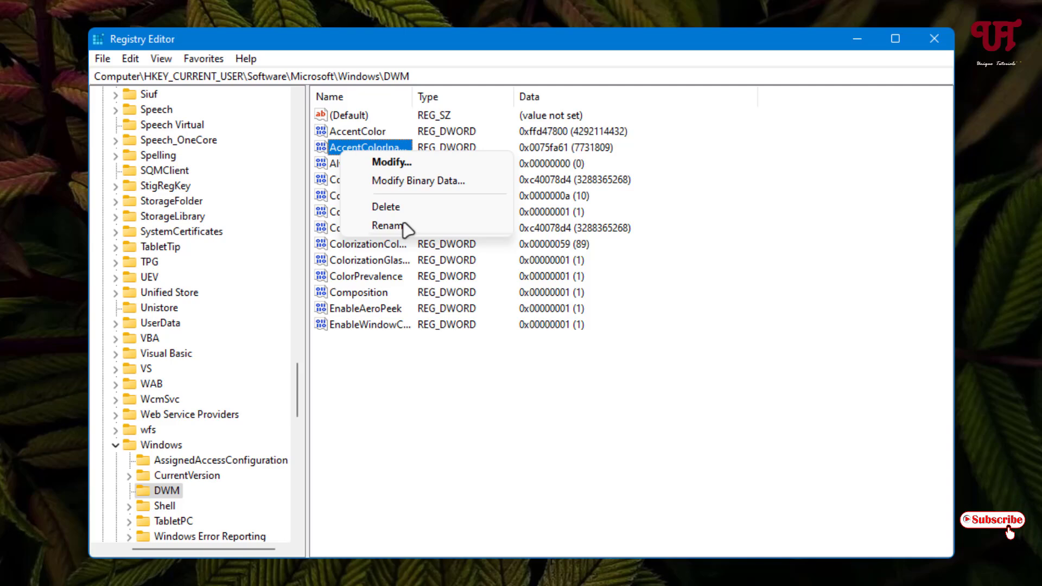
pyautogui.click(383, 208)
pyautogui.click(623, 295)
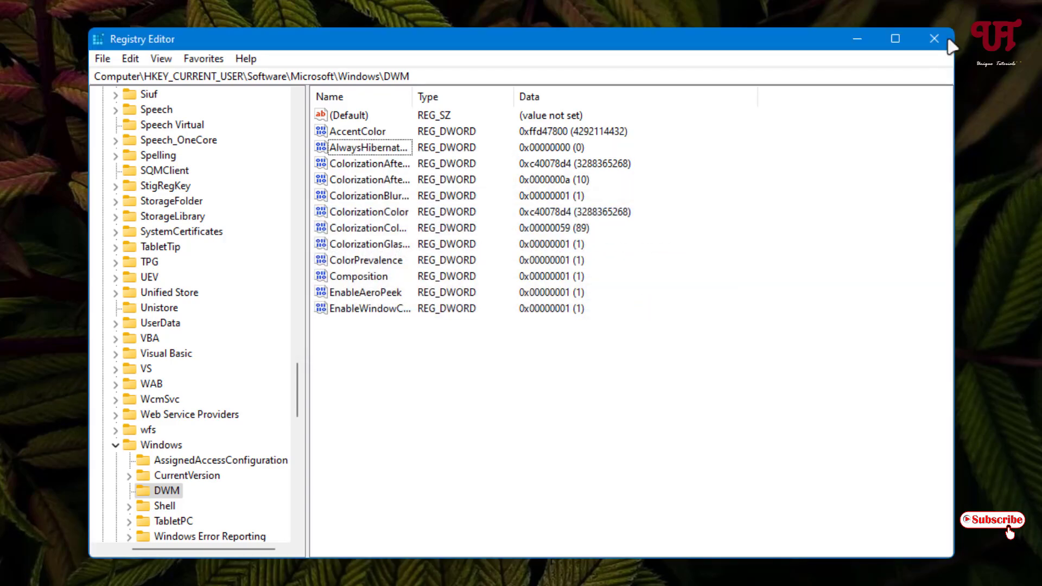
pyautogui.click(935, 39)
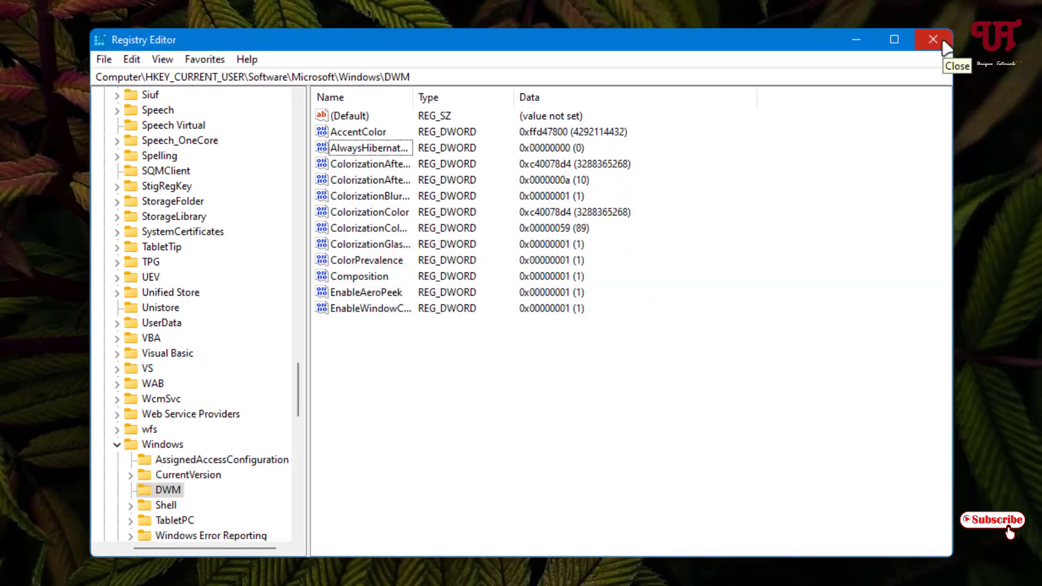